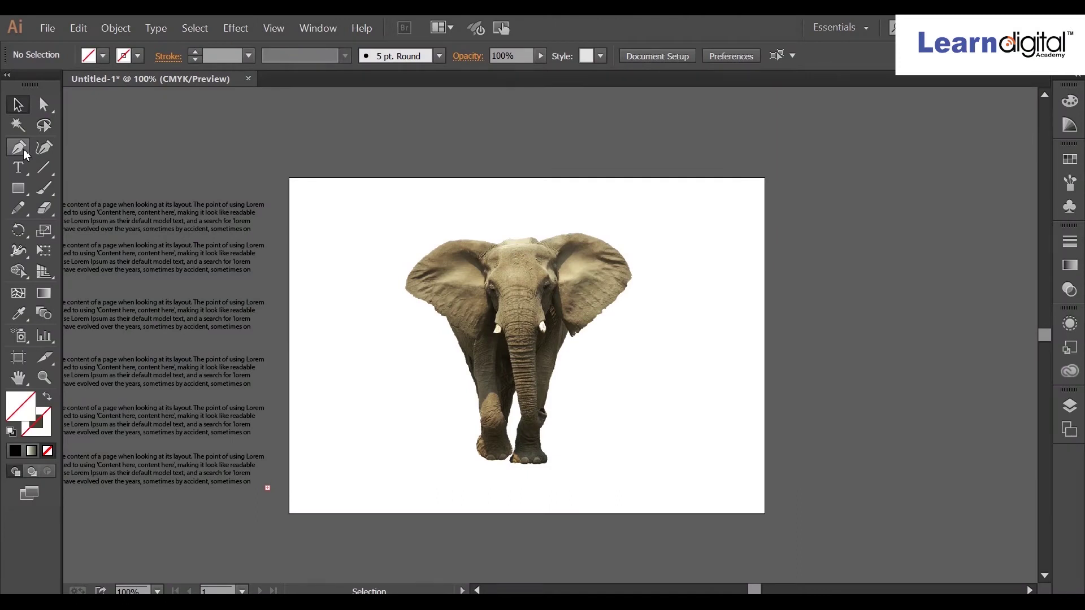
With the Pen tool and a black 1 pt stroke, place the first anchor beside the left ear.
click(19, 147)
click(137, 56)
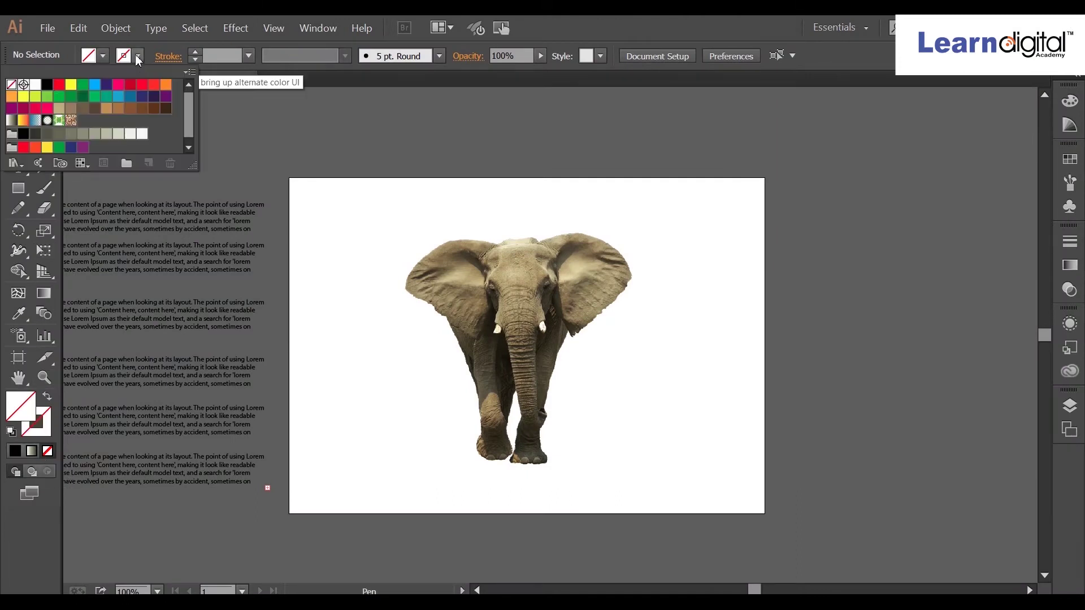
click(47, 84)
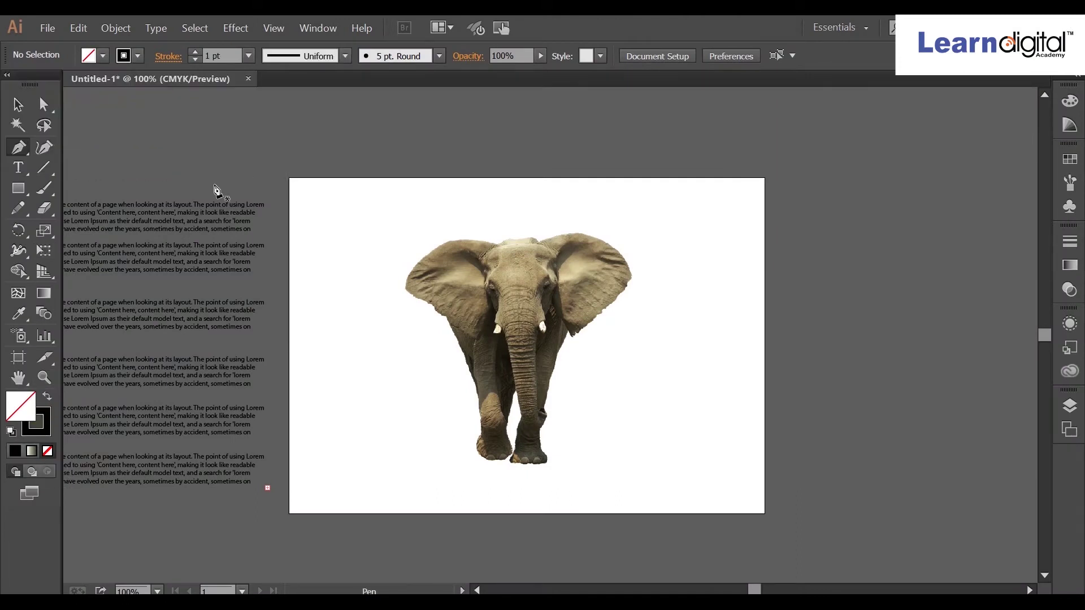
scroll(434, 418, up, 1)
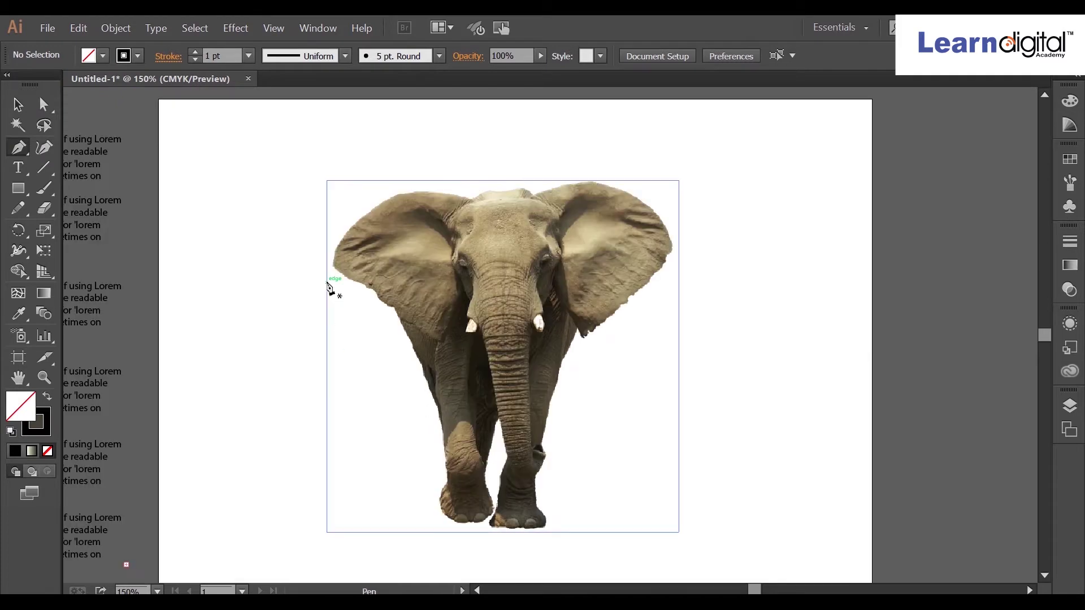
click(321, 254)
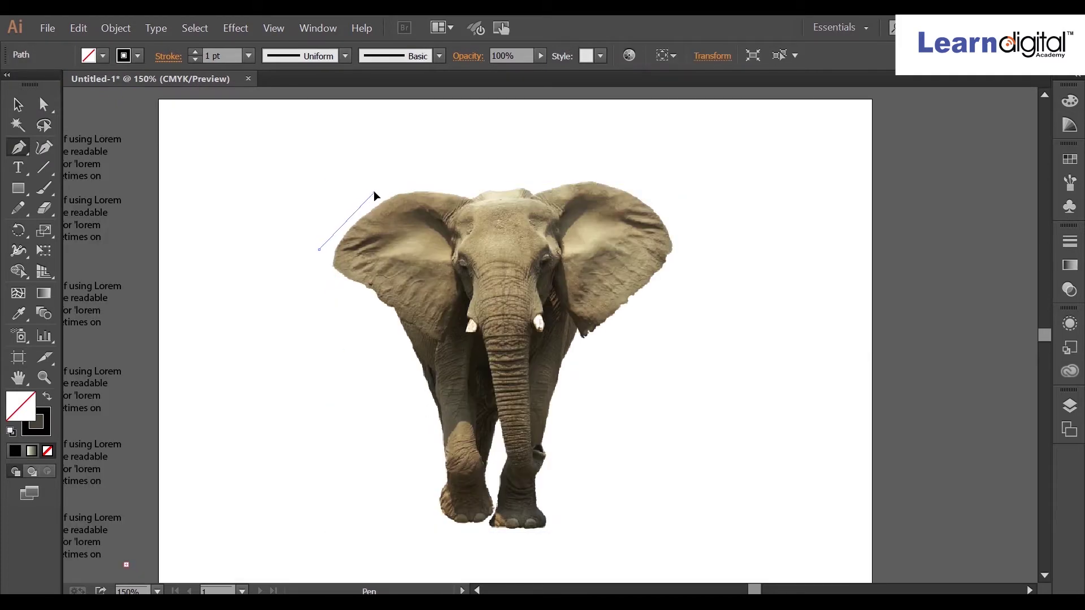
Trace the outline over the head, around the right ear and down beneath the feet.
mouse_move(398, 186)
mouse_down()
mouse_move(440, 174)
mouse_move(473, 190)
mouse_move(536, 185)
mouse_up()
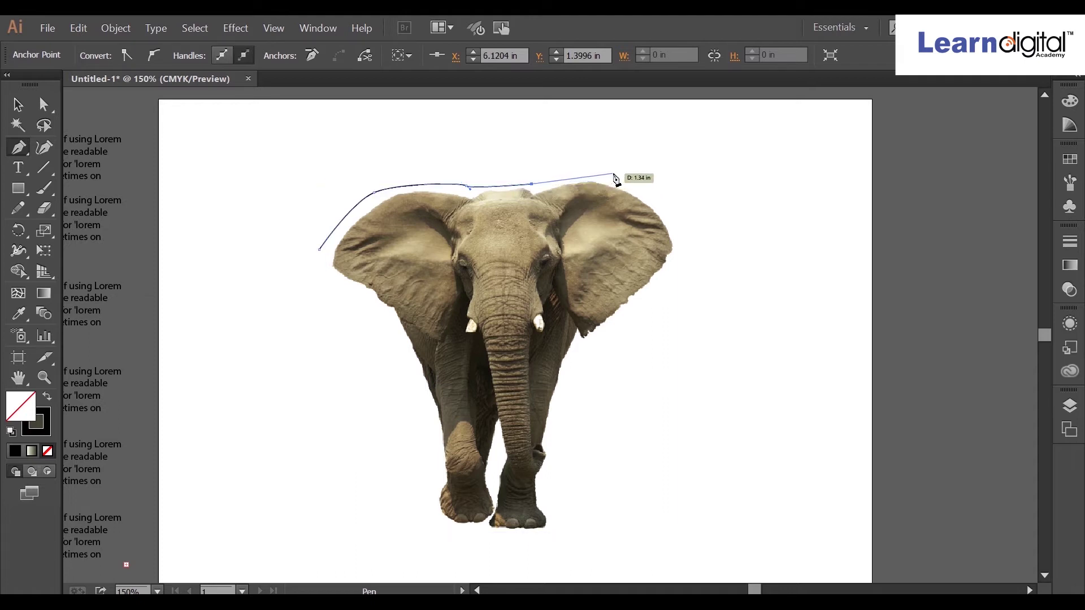
drag(617, 176, 632, 179)
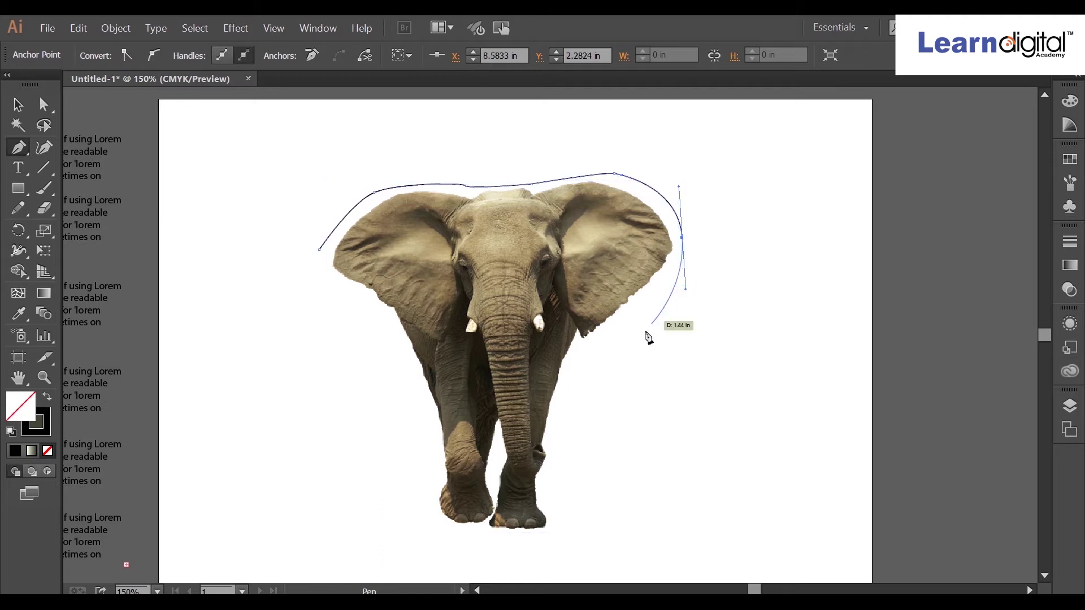
click(591, 343)
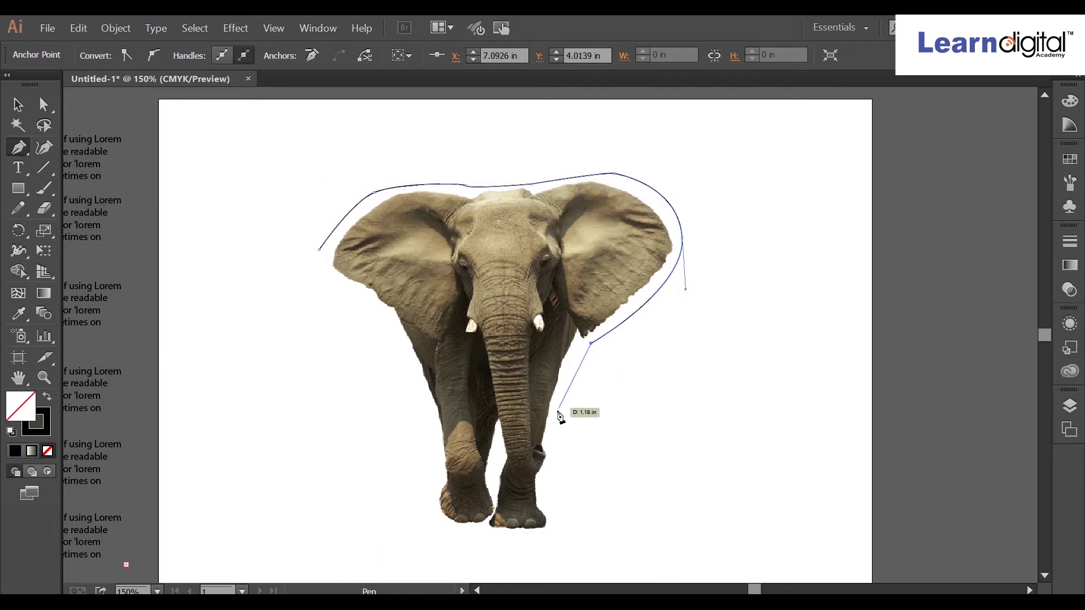
click(557, 415)
click(550, 482)
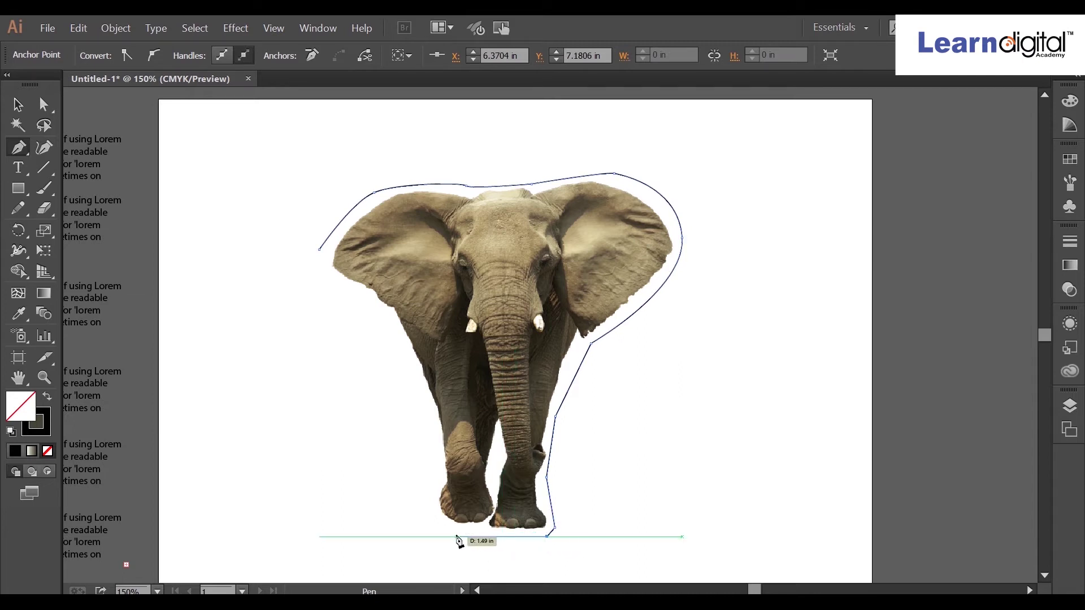
click(453, 535)
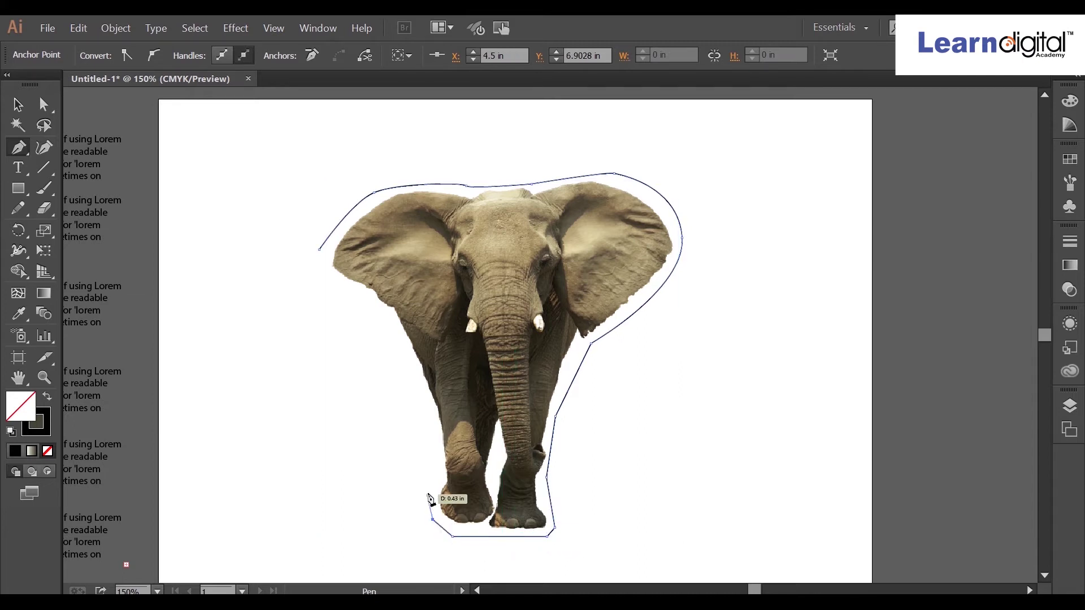
Continue the outline up the left leg and side, close it at the left ear, and deselect.
click(432, 482)
click(434, 427)
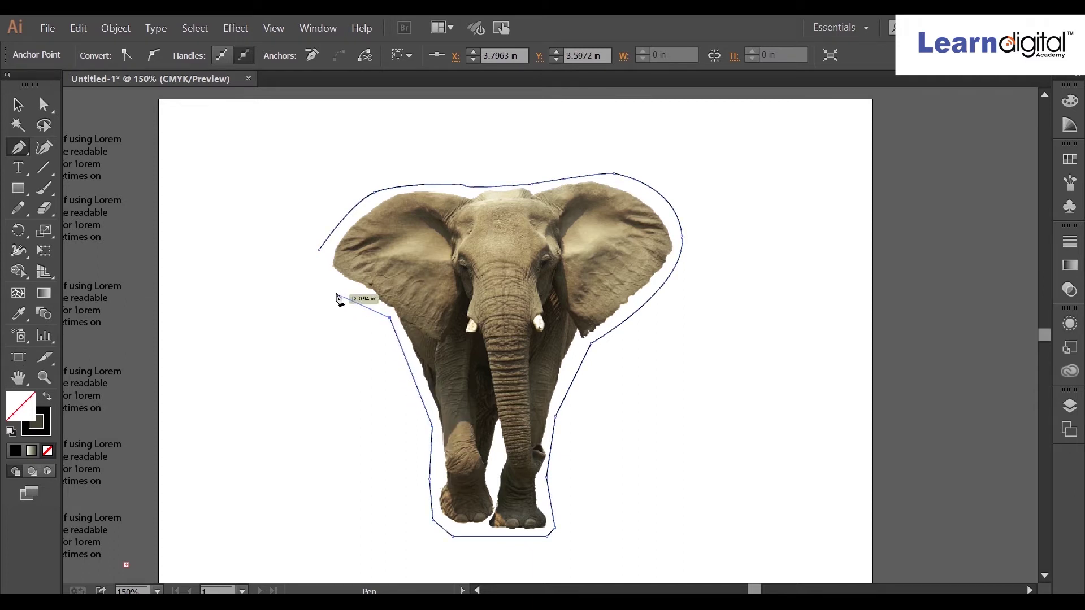
click(326, 299)
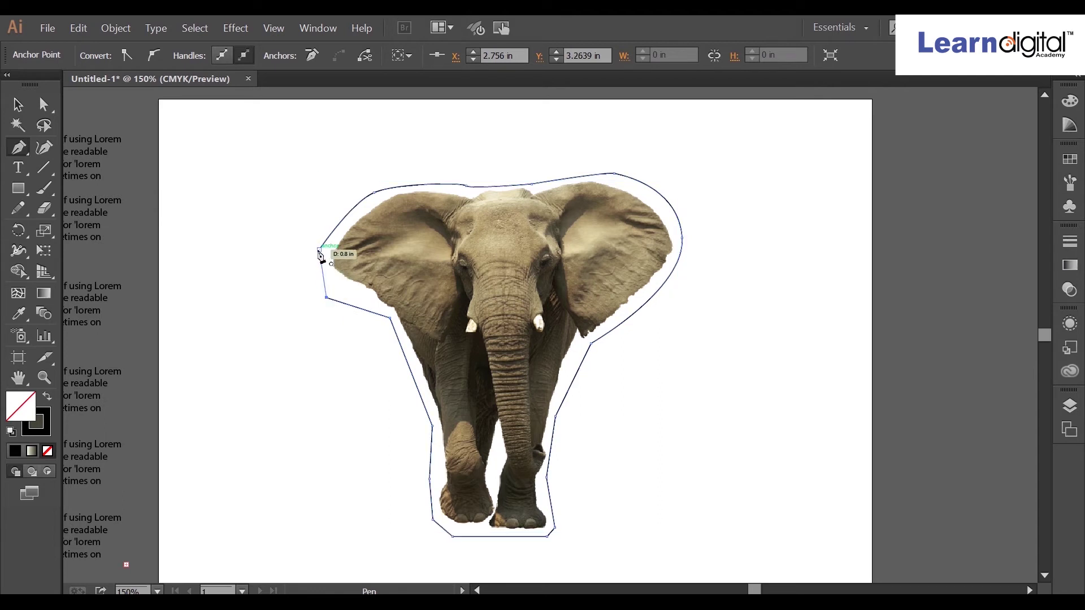
drag(321, 254, 307, 276)
click(17, 105)
click(270, 187)
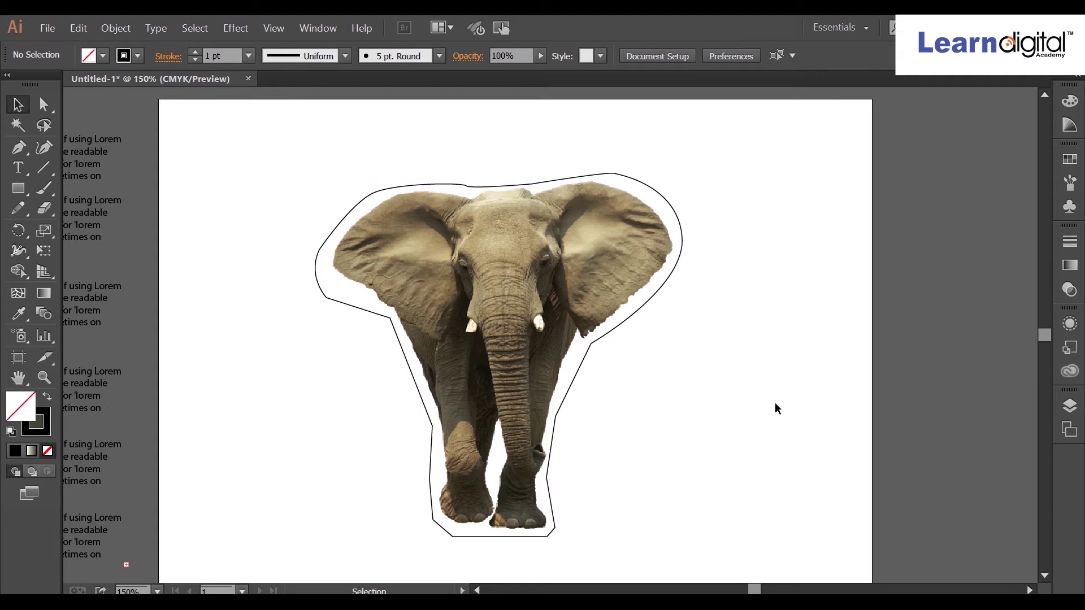
At 100% zoom, drag the lorem ipsum text frame onto the artboard over the elephant.
key(ctrl+minus)
key(ctrl+minus)
key(ctrl+plus)
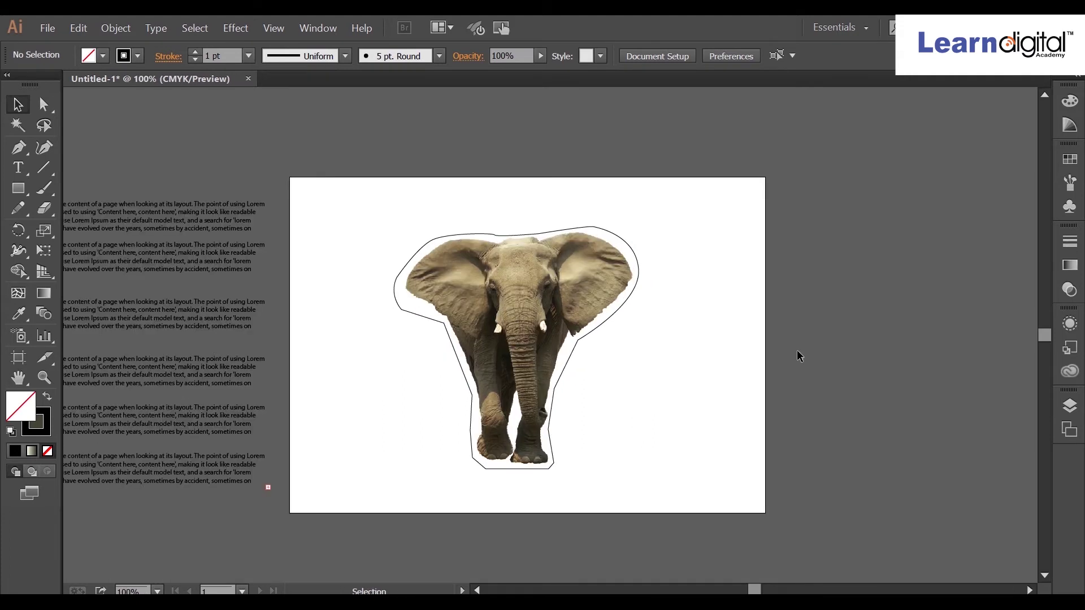
click(151, 257)
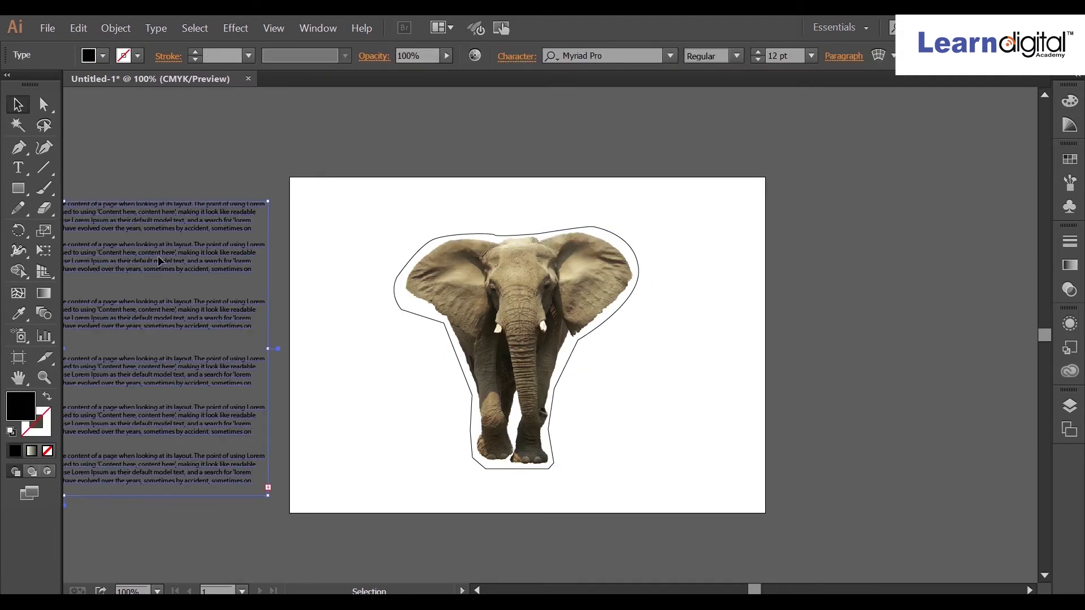
drag(160, 261, 606, 253)
click(898, 276)
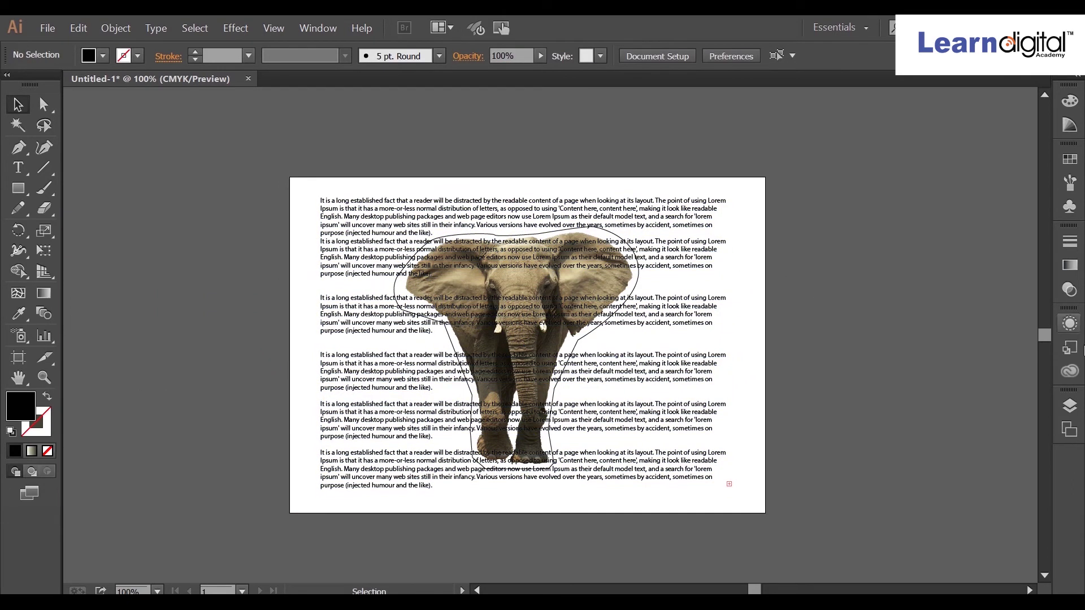
Select the elephant's <Path> outline from the Layers panel.
click(1069, 409)
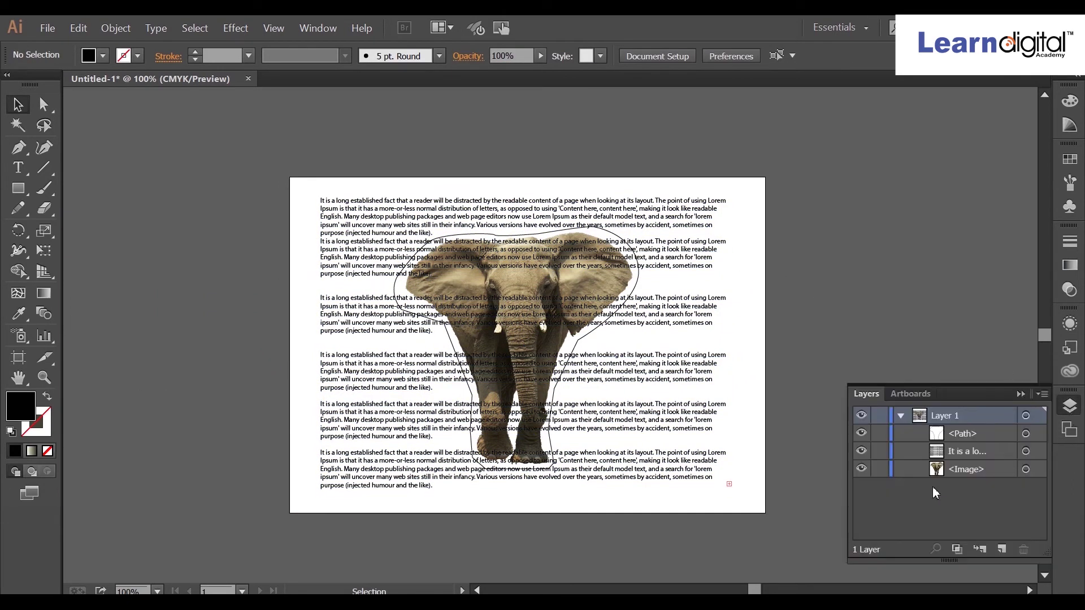
click(966, 438)
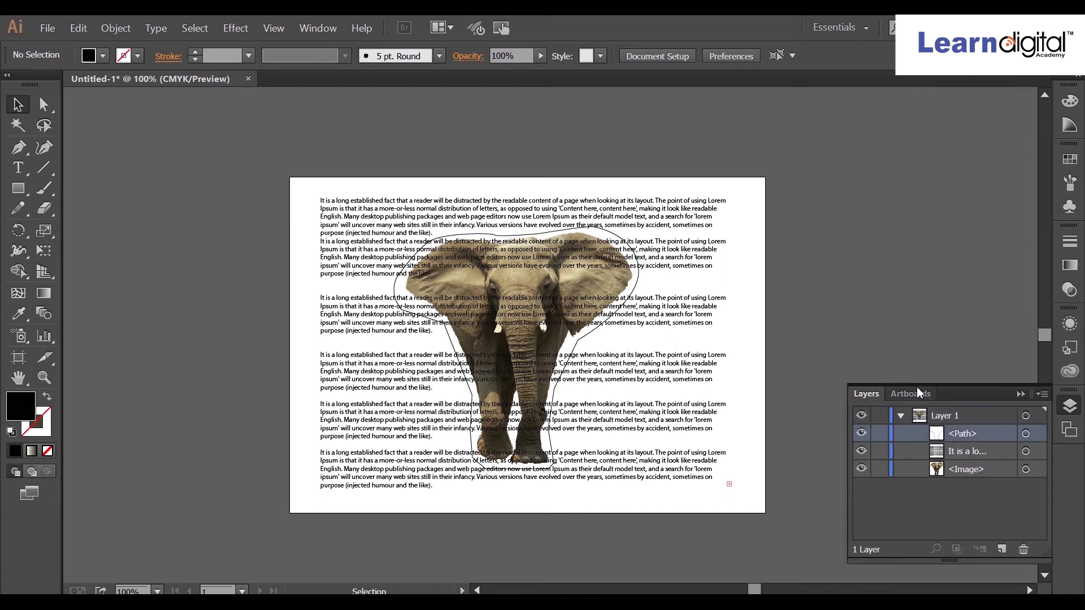
click(1026, 433)
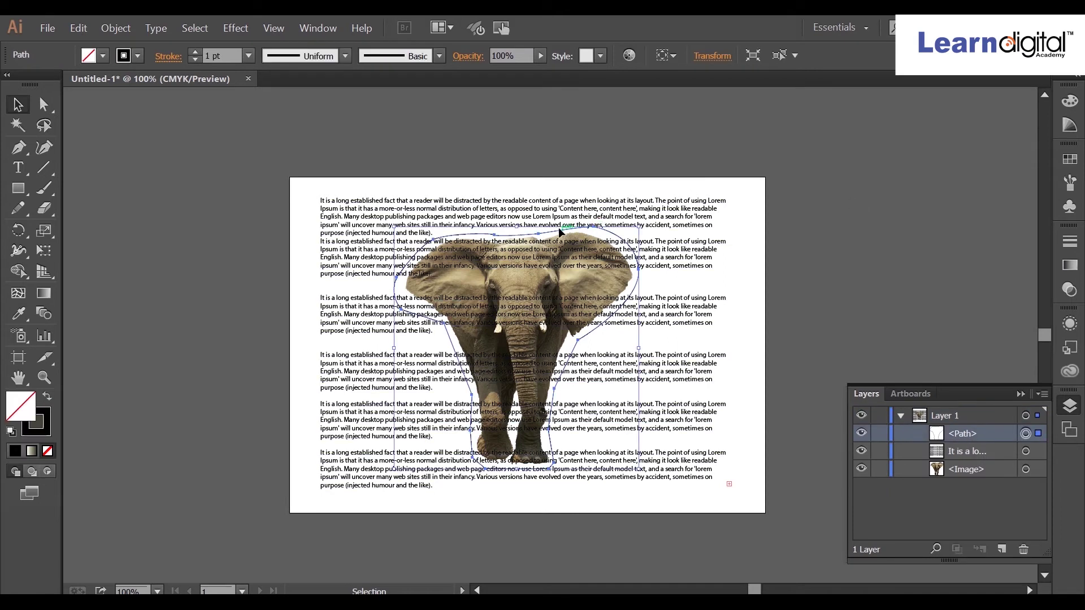
click(115, 28)
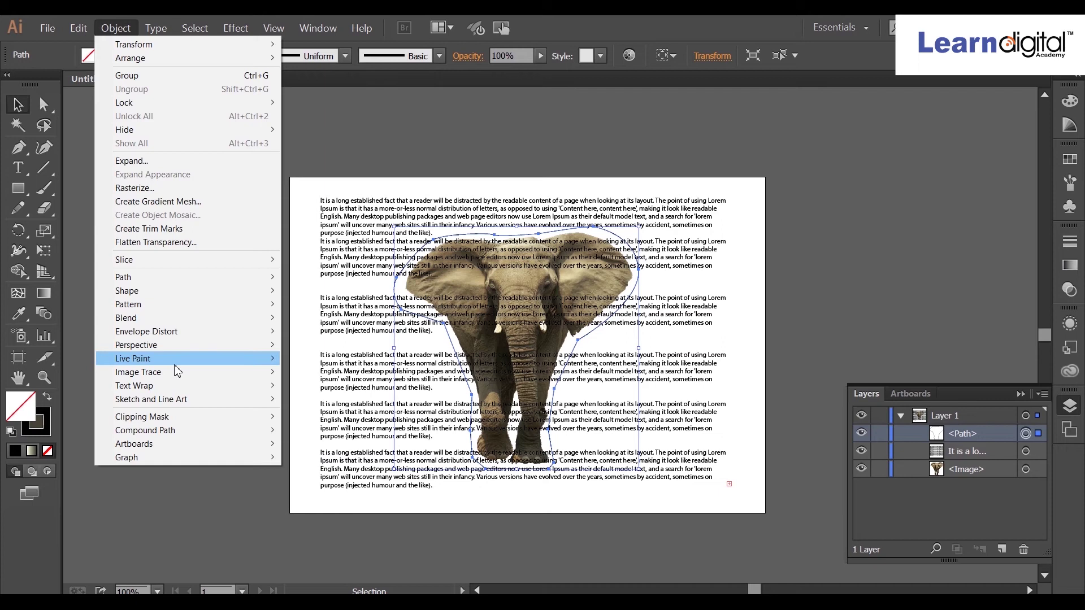
mouse_move(134, 385)
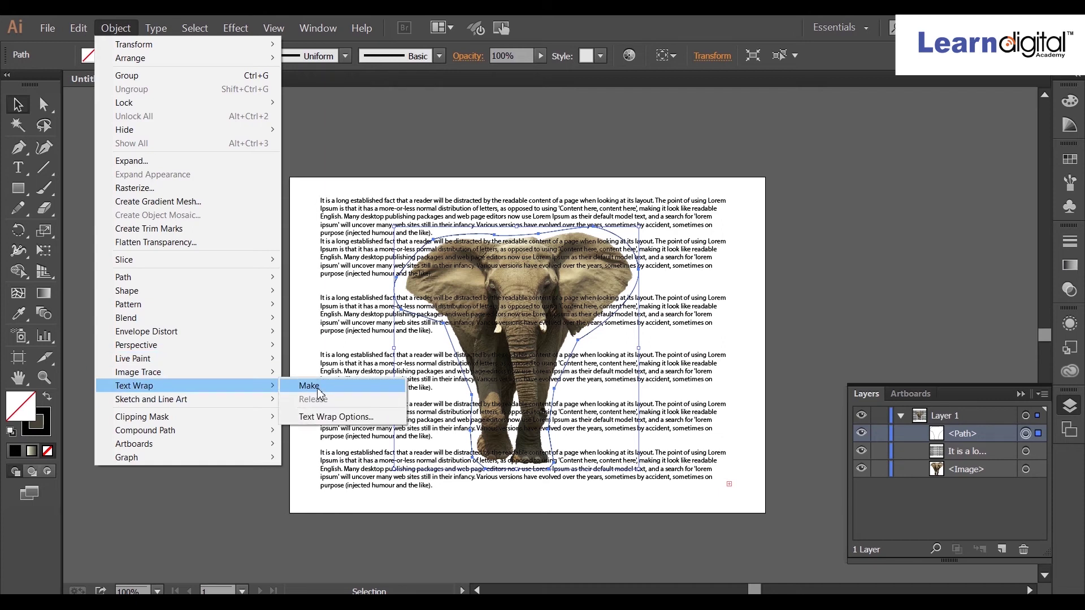
Apply Text Wrap > Make to the outline, close the Layers panel, and zoom in on the wrapped text.
click(301, 383)
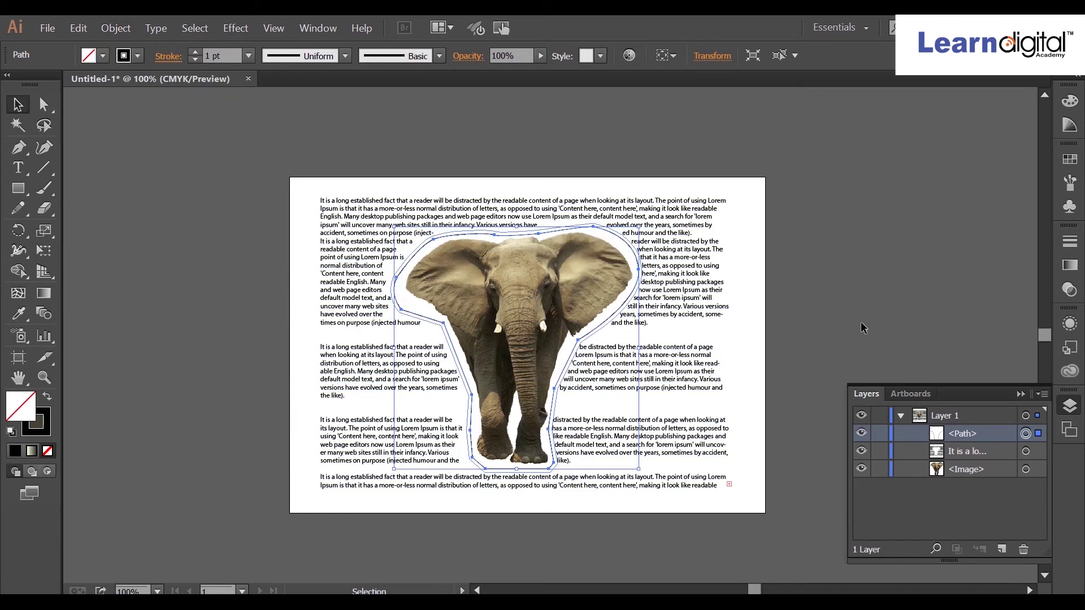
click(943, 296)
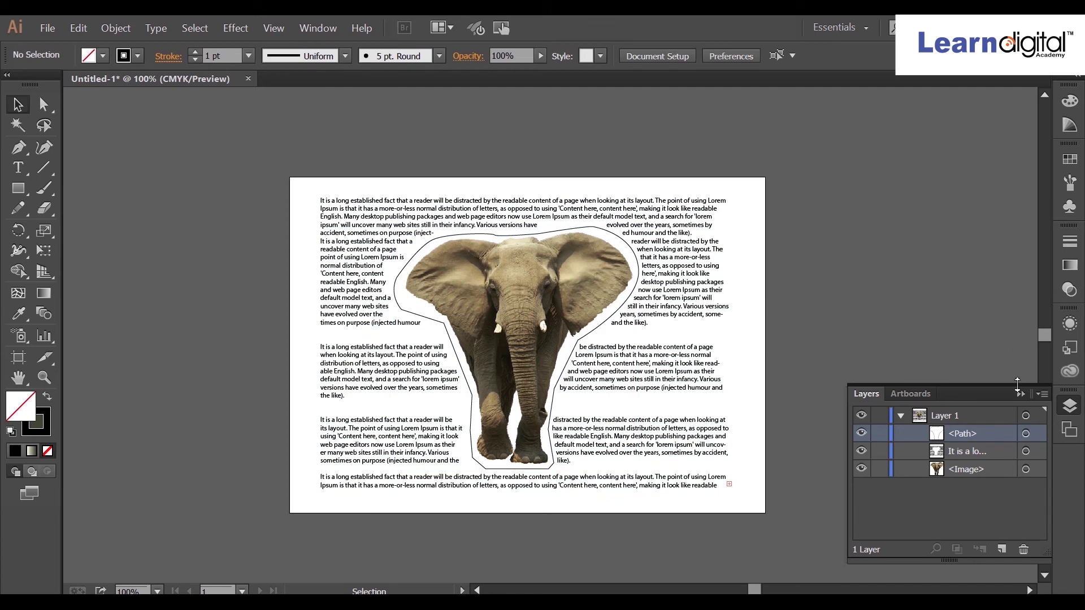
click(1021, 396)
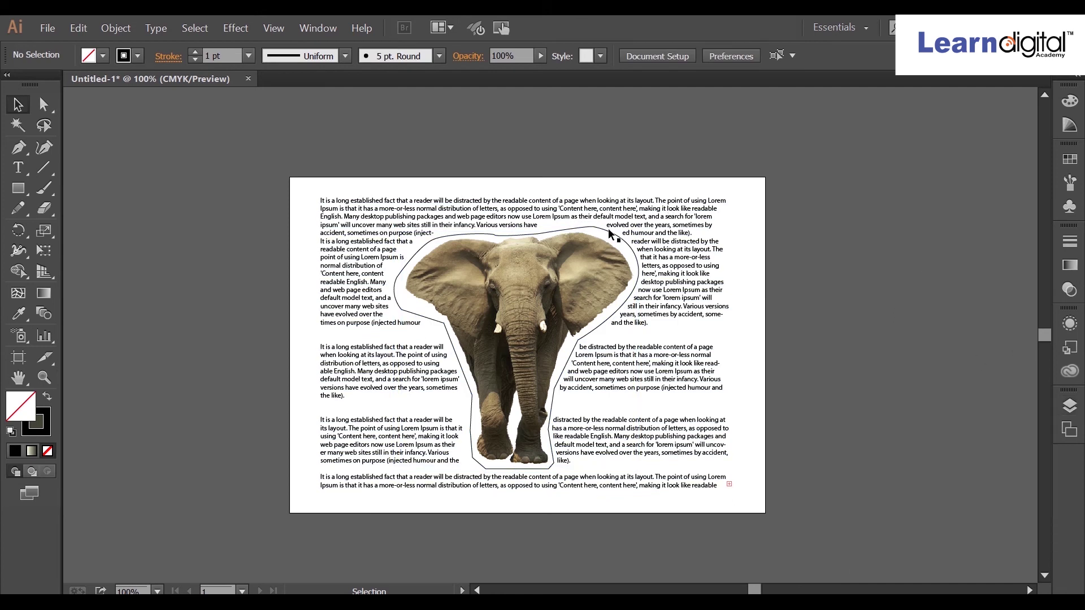
click(609, 236)
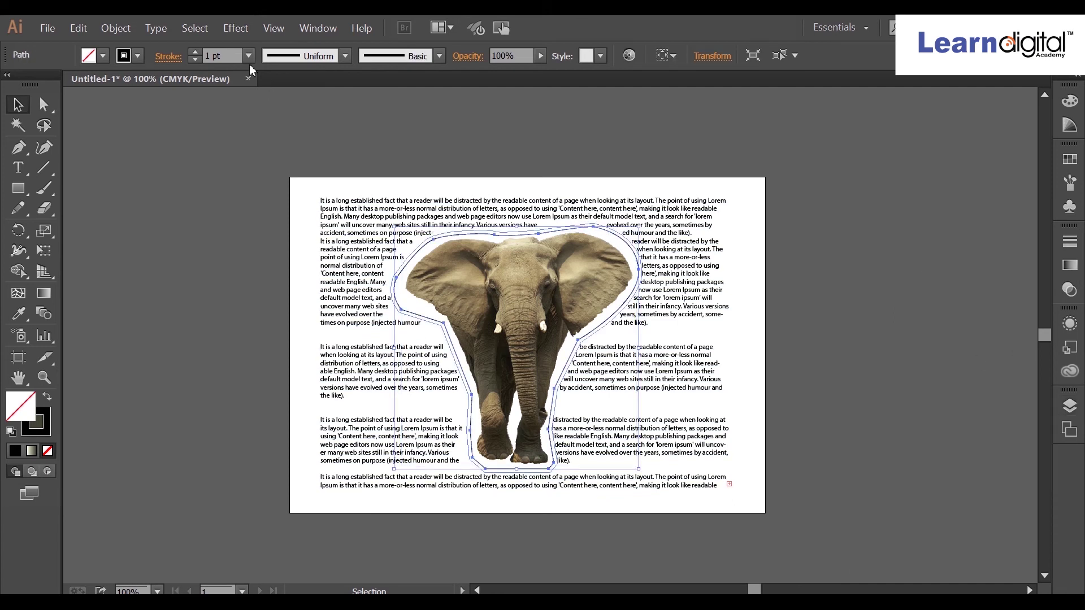
click(191, 197)
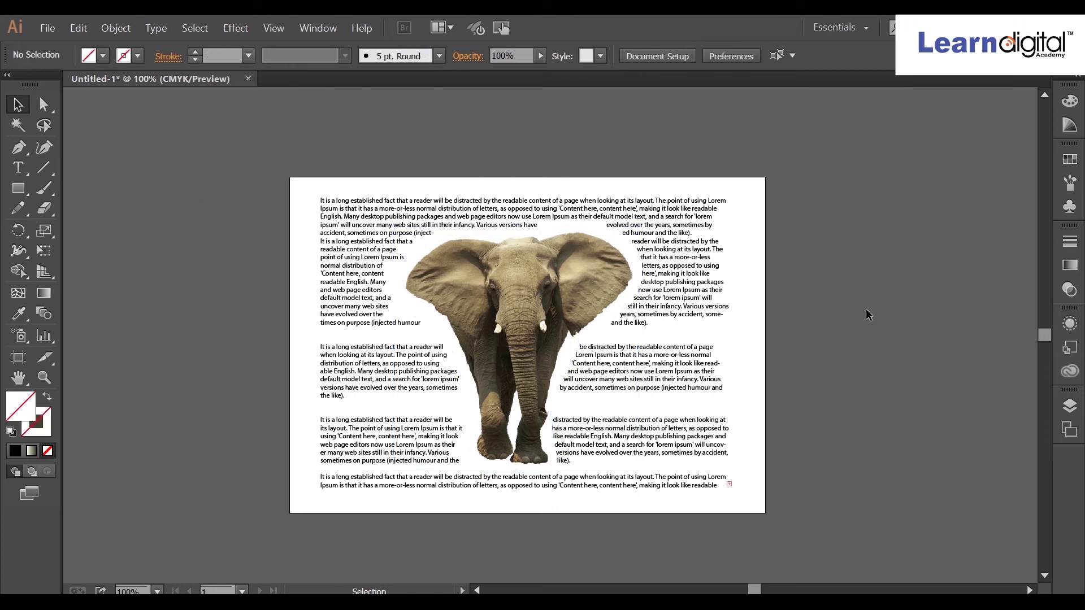
key(ctrl+plus)
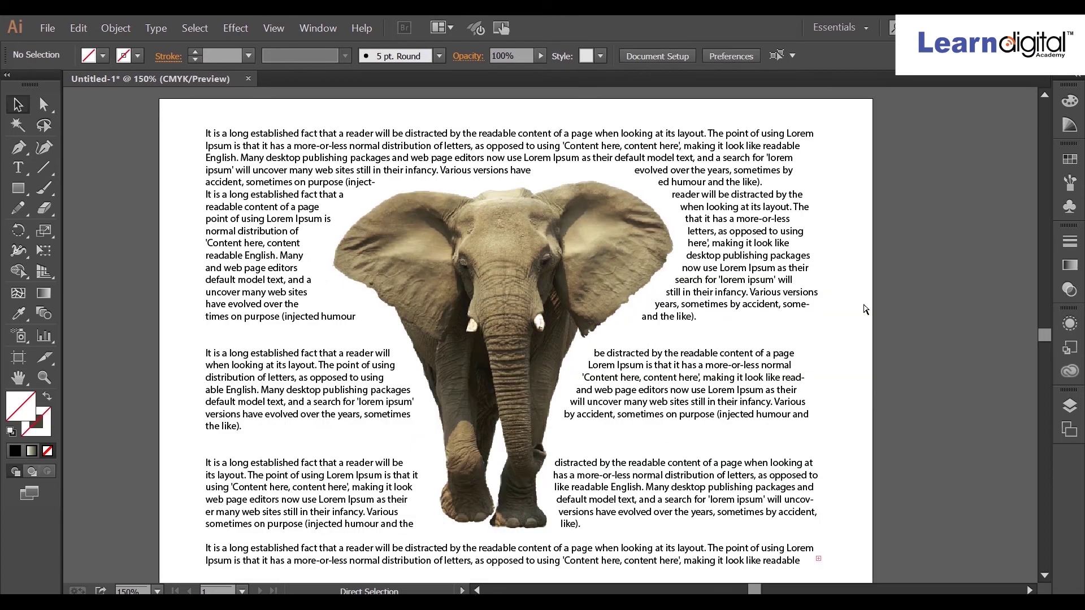